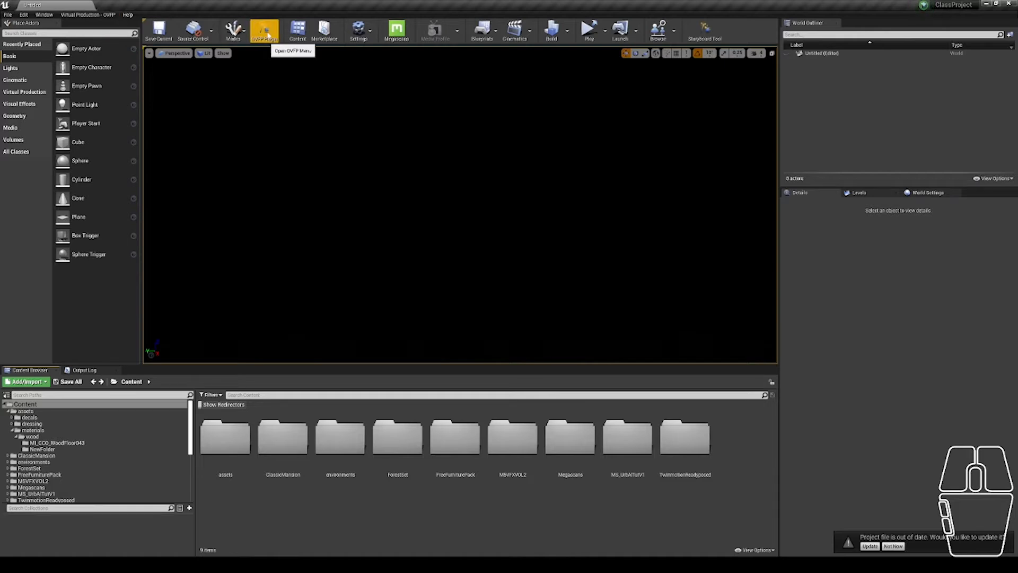
# - Create a new environment named tutorial in the OVFP Dynamic Setlist and save its setlist info
pyautogui.click(268, 35)
pyautogui.click(538, 269)
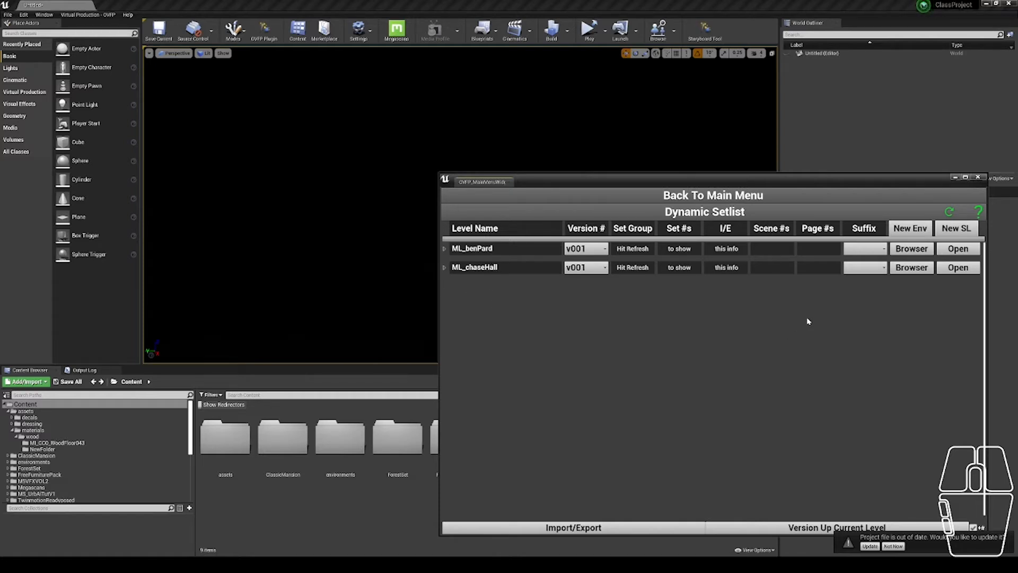
pyautogui.click(902, 235)
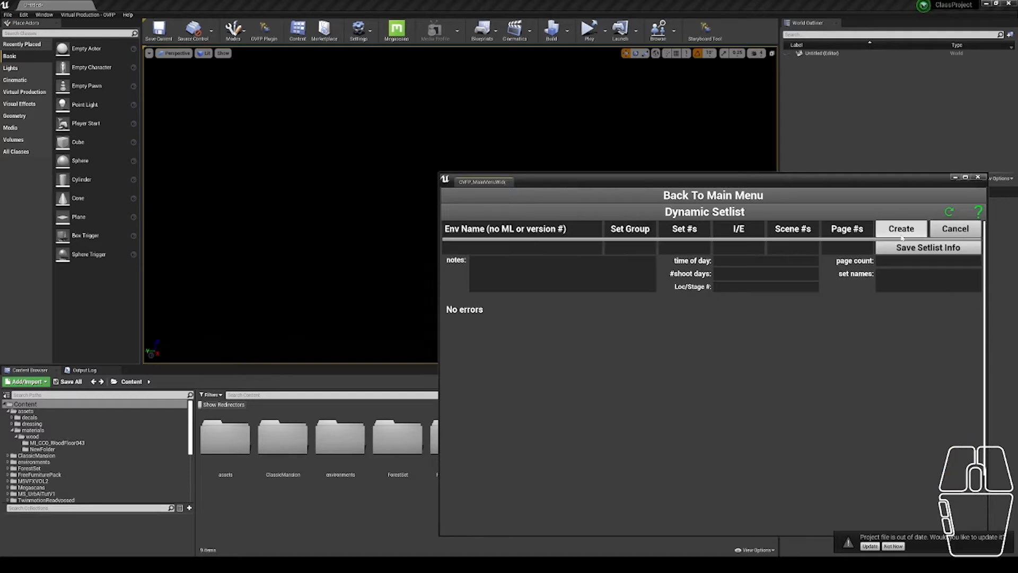
pyautogui.write('tutorial')
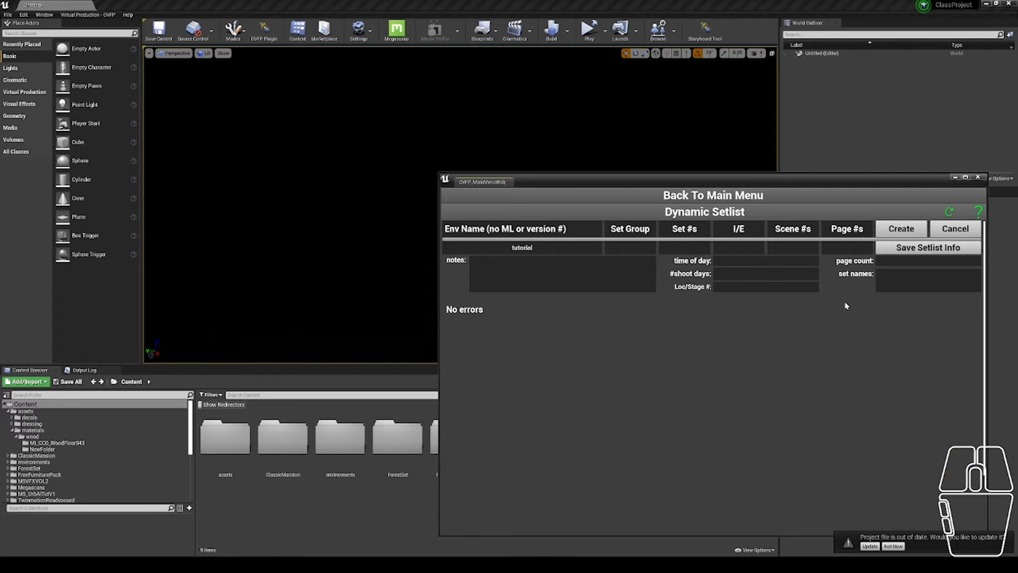
pyautogui.click(885, 230)
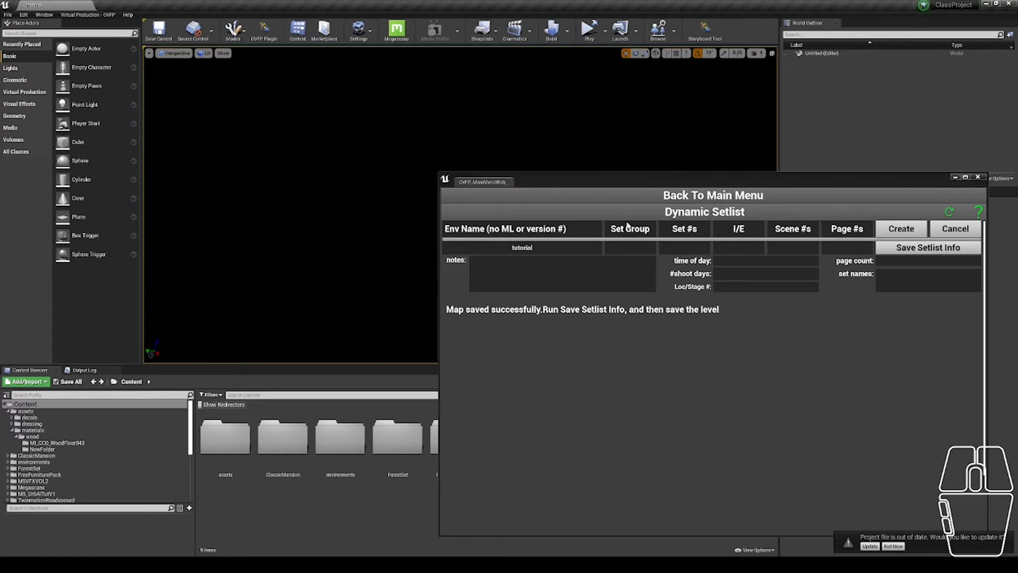
pyautogui.click(903, 253)
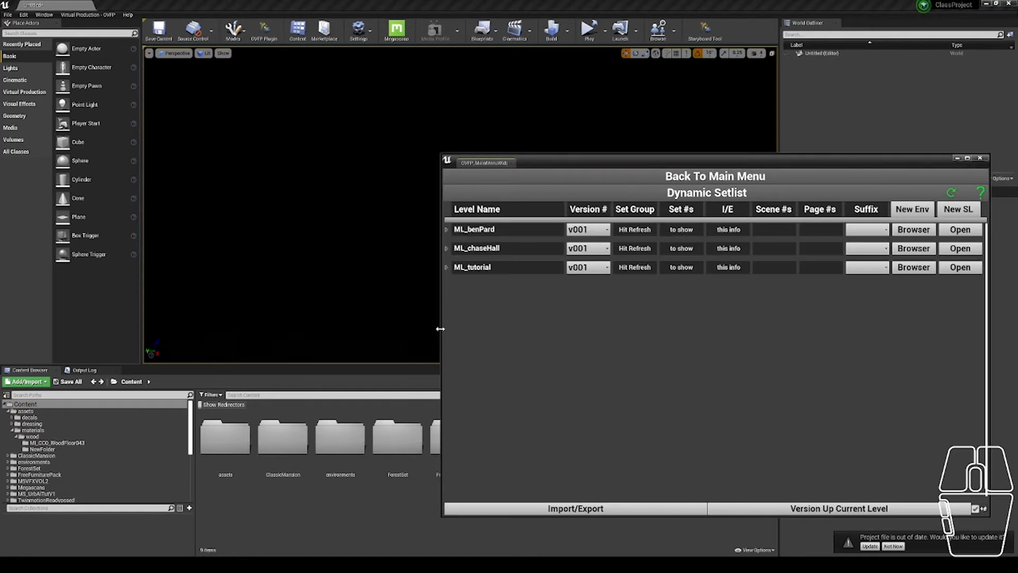
# - Browse the new environment's content folders down to environments/tutorial/levels/ML_tutorial_v001
pyautogui.click(440, 329)
pyautogui.moveTo(440, 329); pyautogui.dragTo(660, 328)
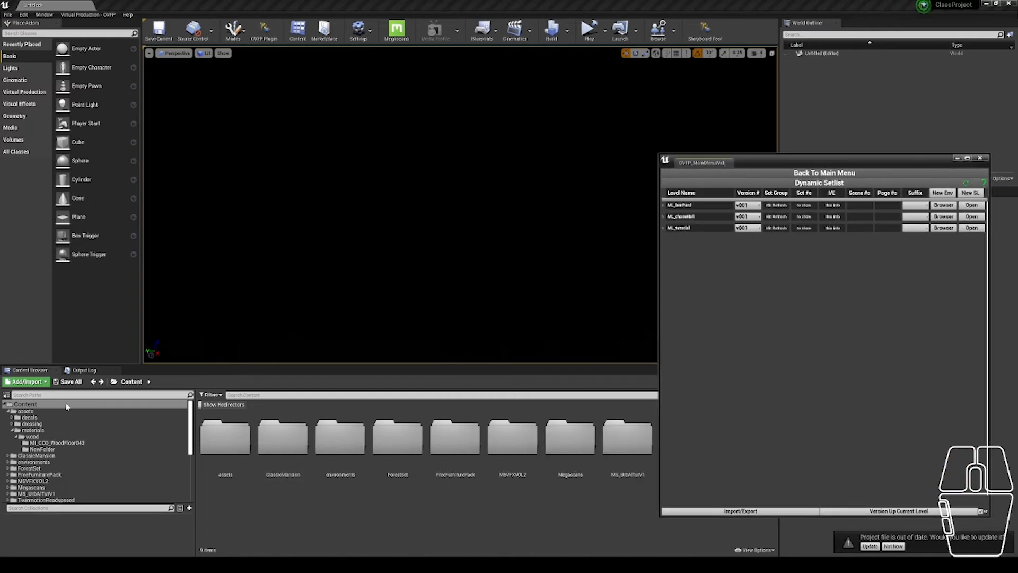
pyautogui.doubleClick(341, 438)
pyautogui.doubleClick(346, 463)
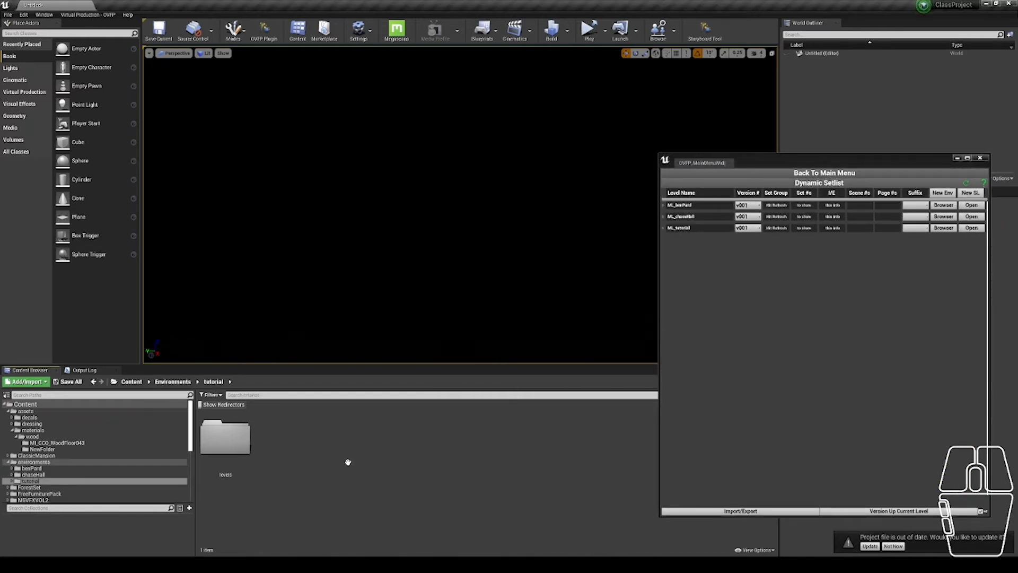
pyautogui.doubleClick(246, 456)
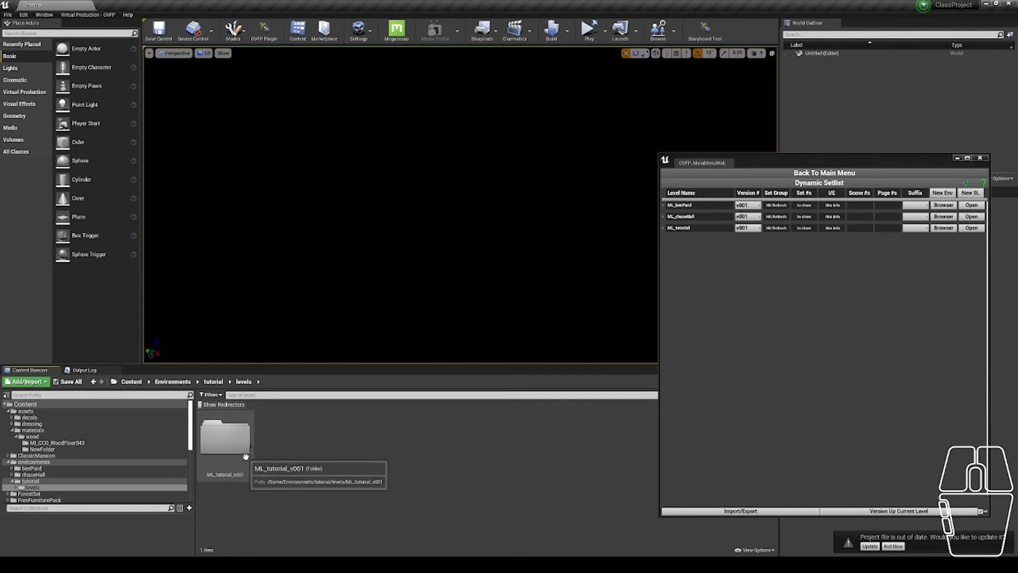
pyautogui.doubleClick(244, 455)
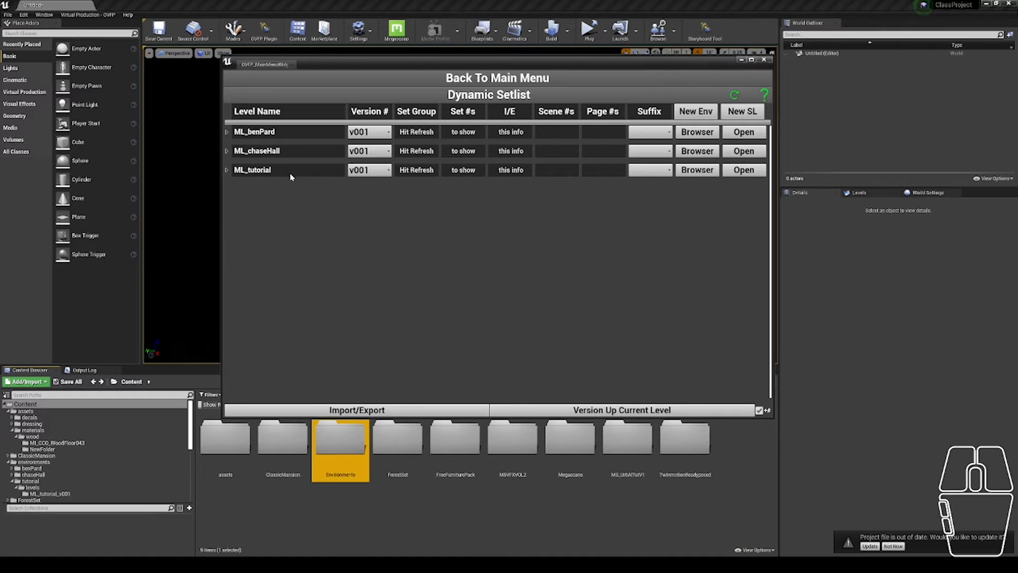
# - Open version v001 of the ML_tutorial level from the setlist and display the editor's list of levels
pyautogui.click(697, 169)
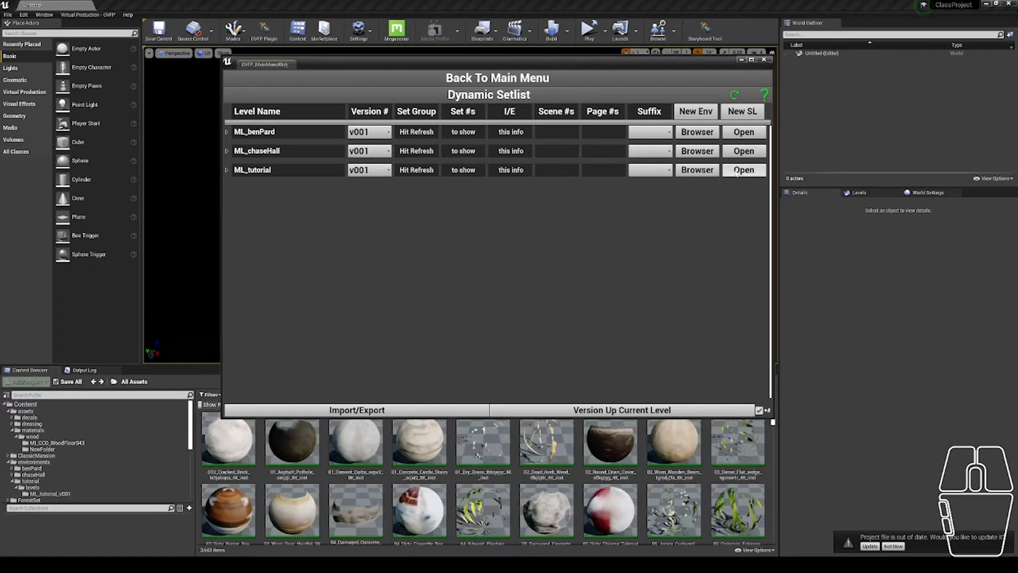
pyautogui.click(742, 170)
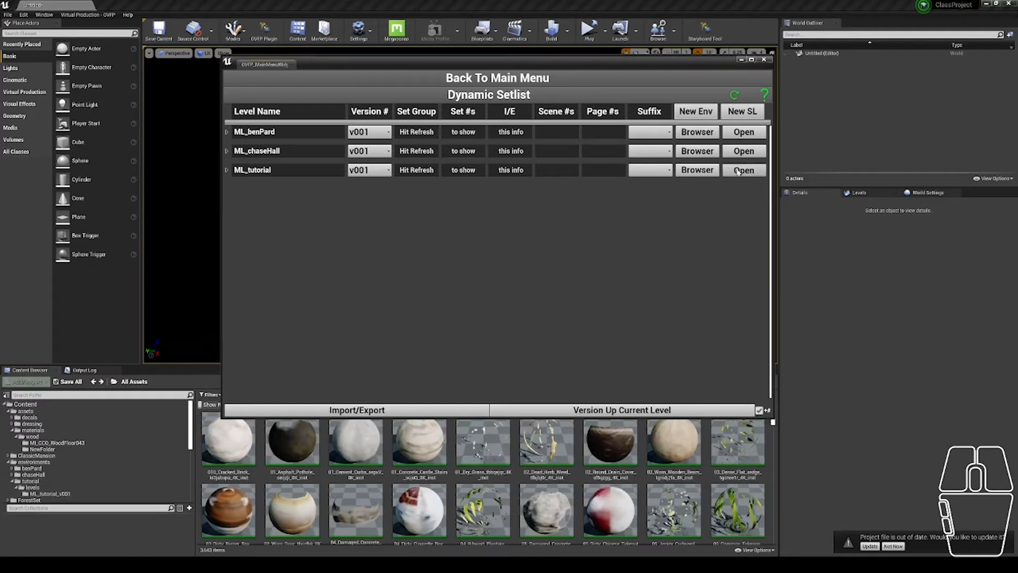
pyautogui.click(584, 354)
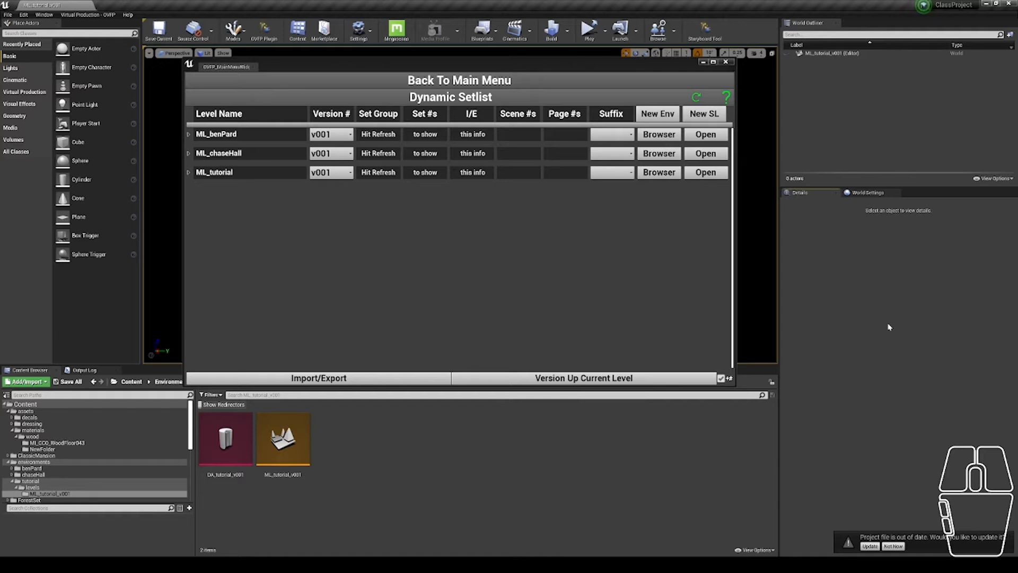
pyautogui.click(50, 15)
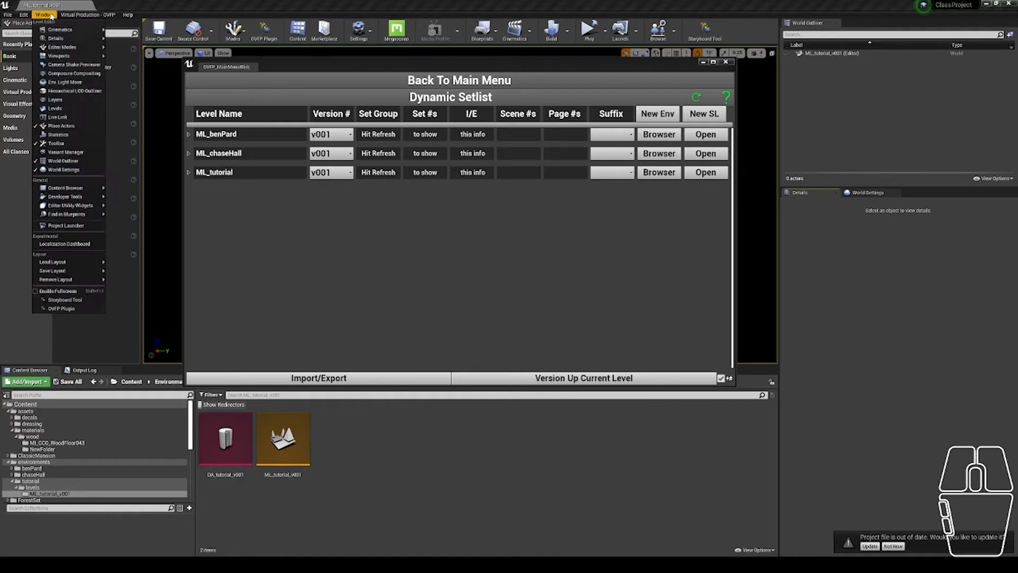
pyautogui.click(69, 111)
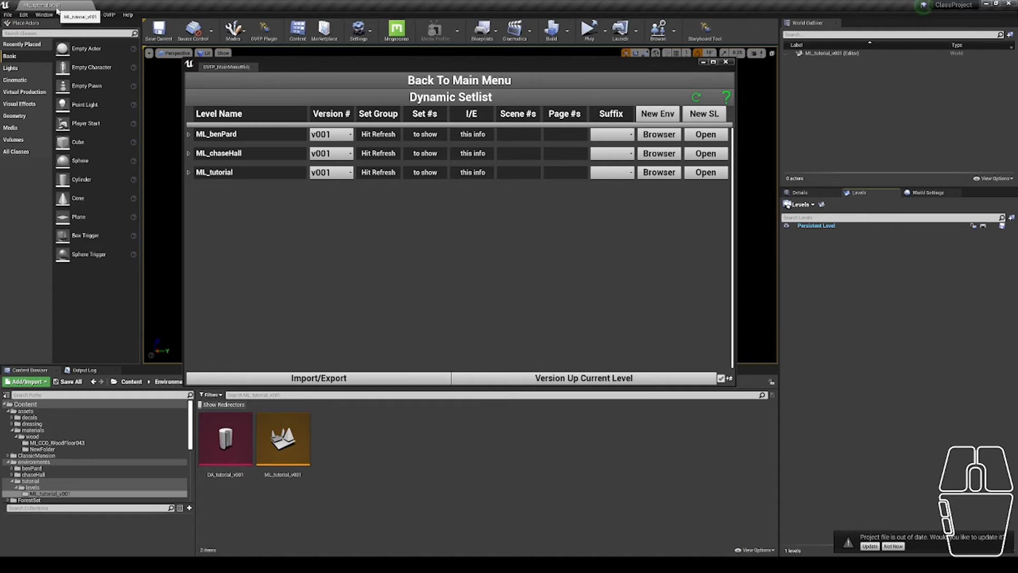
# - Create a new SL-Standard sublevel for the tutorial environment with the description kitBash and no template level
pyautogui.click(706, 114)
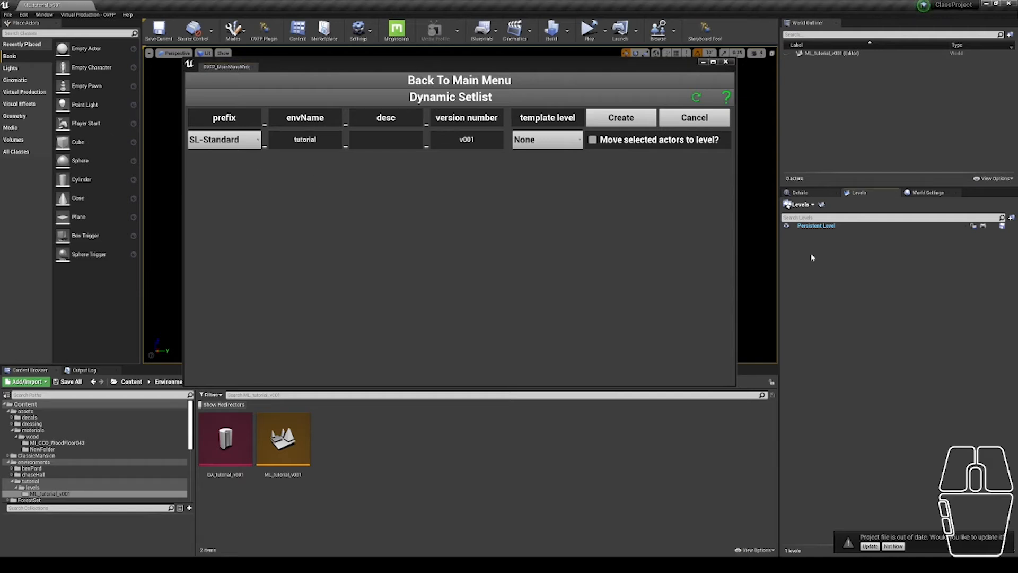
pyautogui.click(323, 244)
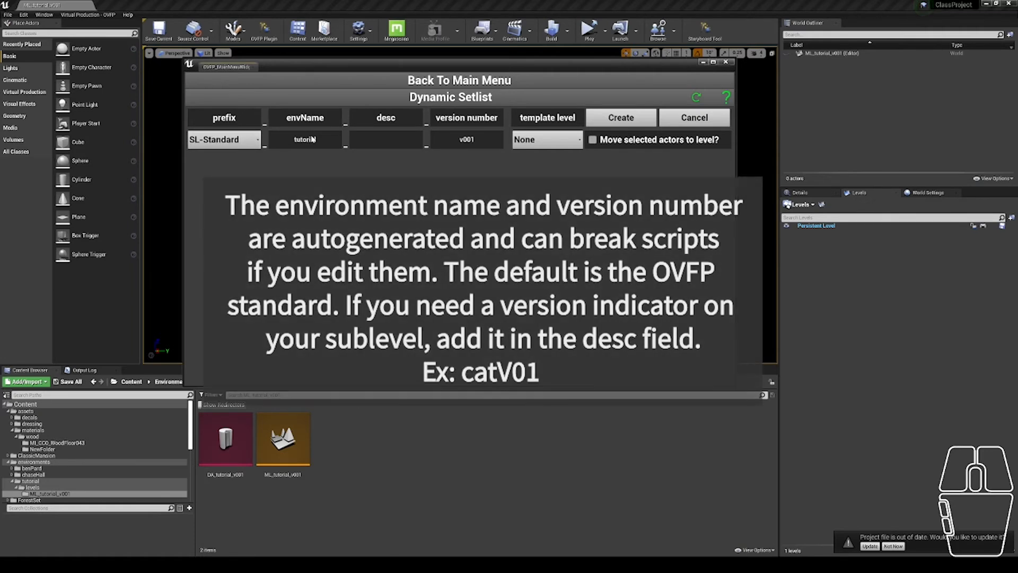
pyautogui.click(417, 139)
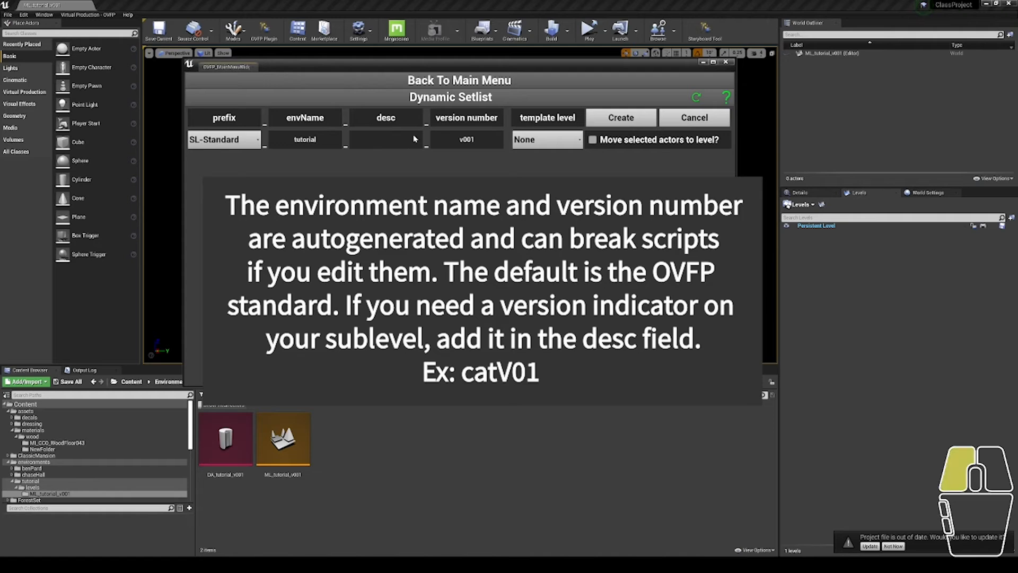
pyautogui.write('kitBash')
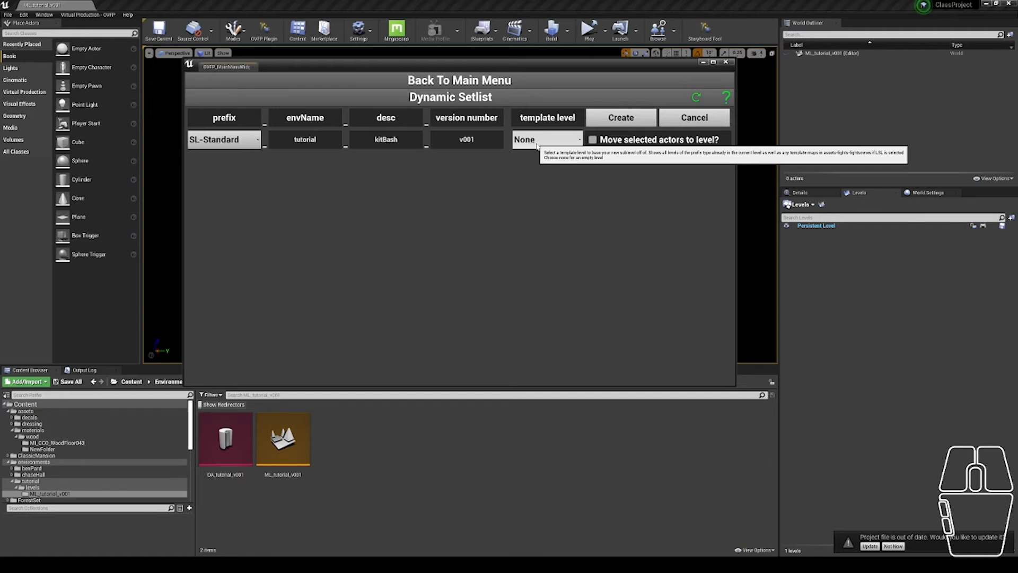
pyautogui.click(620, 118)
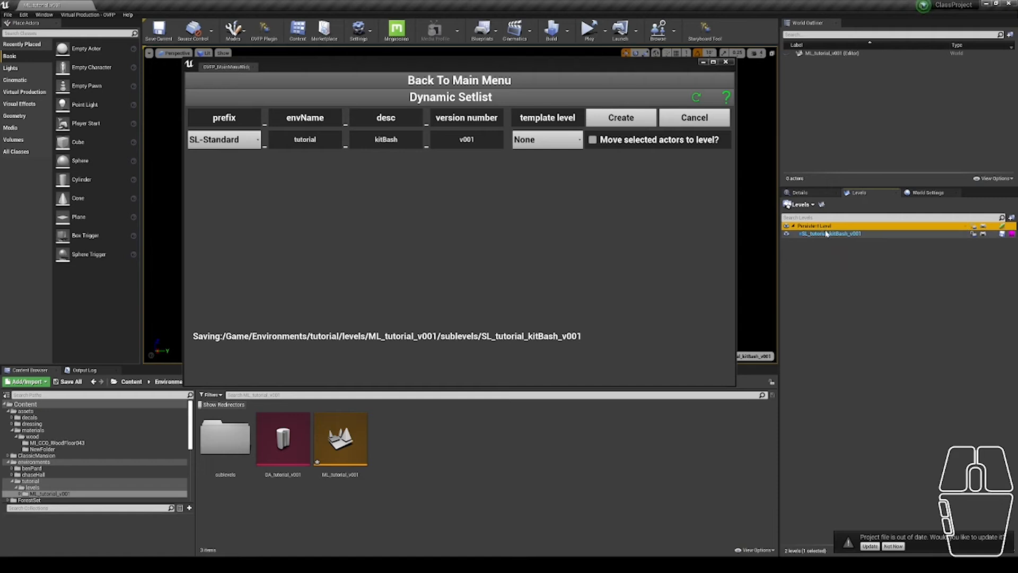
pyautogui.click(829, 259)
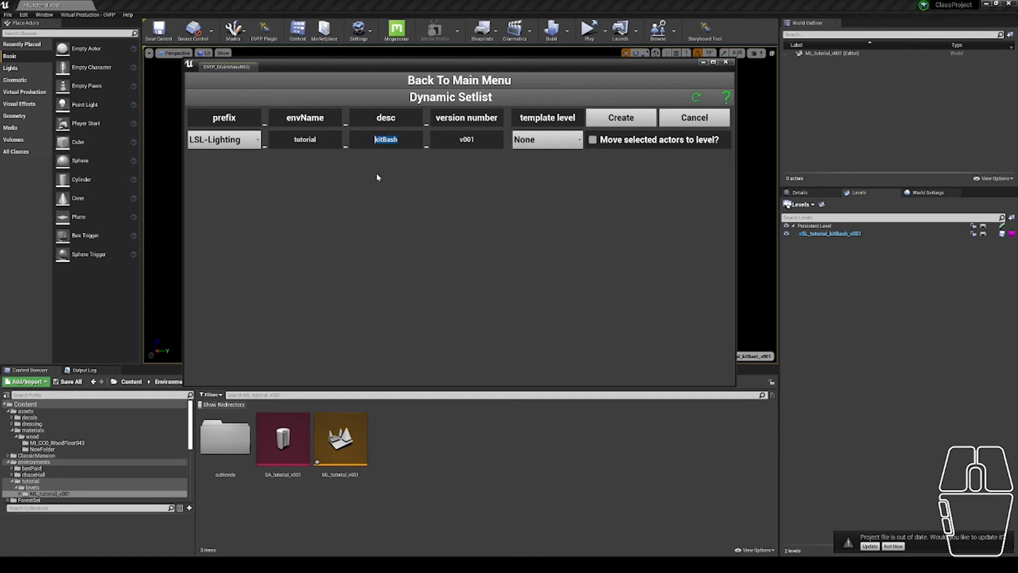
# - Create an LSL-Lighting sublevel for the tutorial environment with the description lookDev and no template level
pyautogui.press('BackSpace')
pyautogui.write('lookDev')
pyautogui.click(599, 122)
pyautogui.click(255, 139)
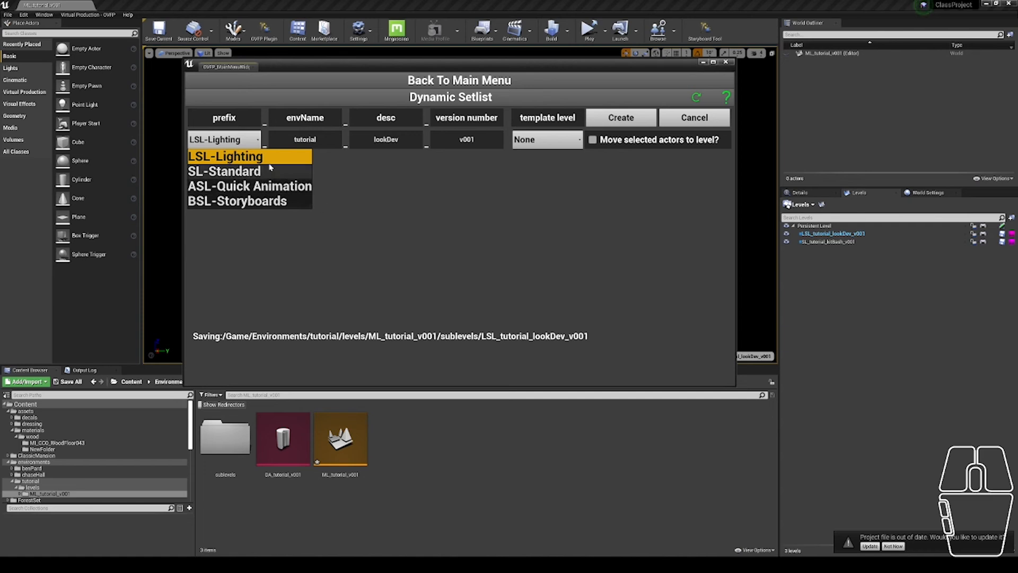
pyautogui.click(661, 118)
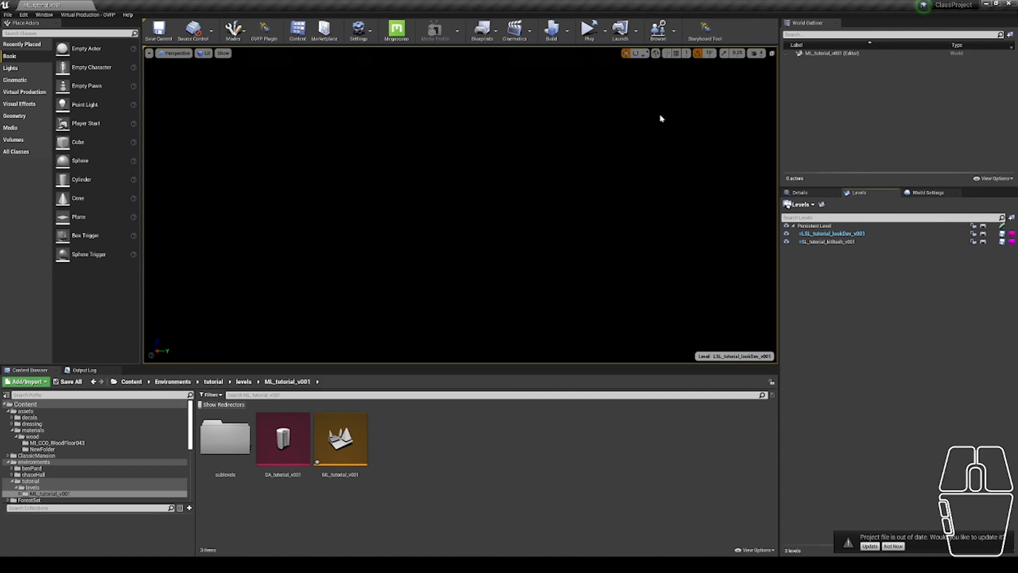
# - Make SL_tutorial_kitBash_v001 the current level and lock the persistent level
pyautogui.click(859, 233)
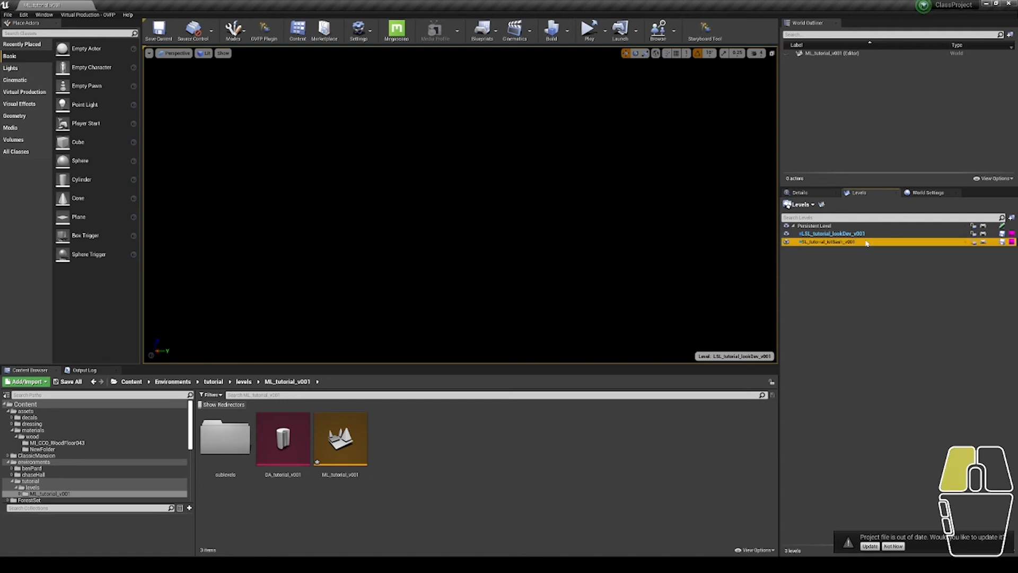
pyautogui.click(874, 249)
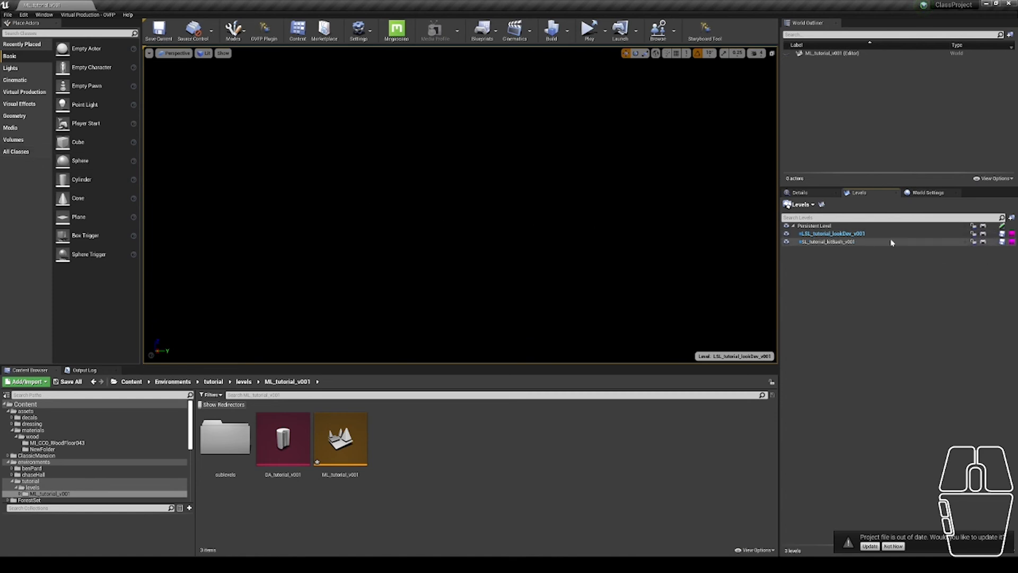
pyautogui.doubleClick(872, 242)
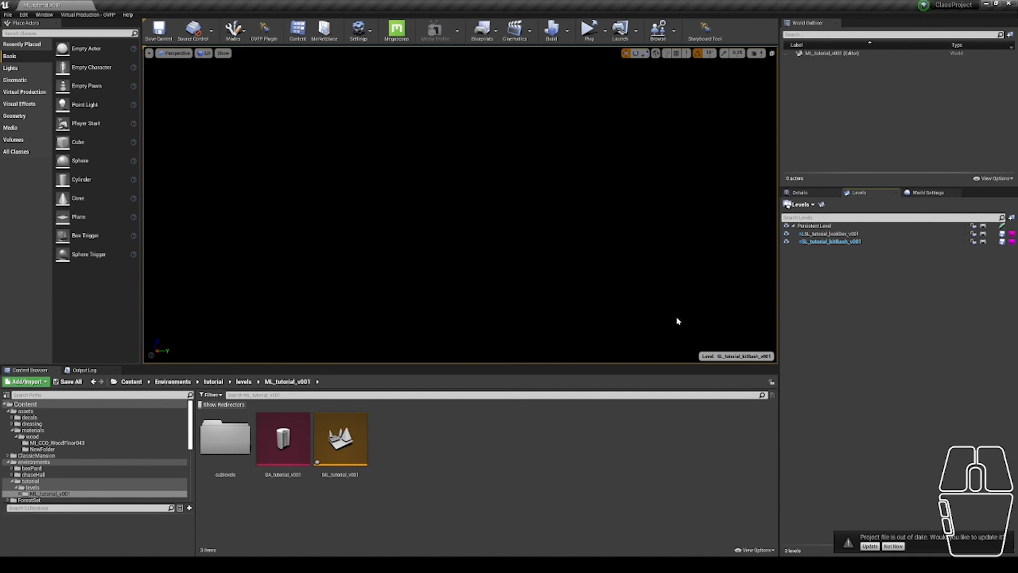
pyautogui.click(714, 358)
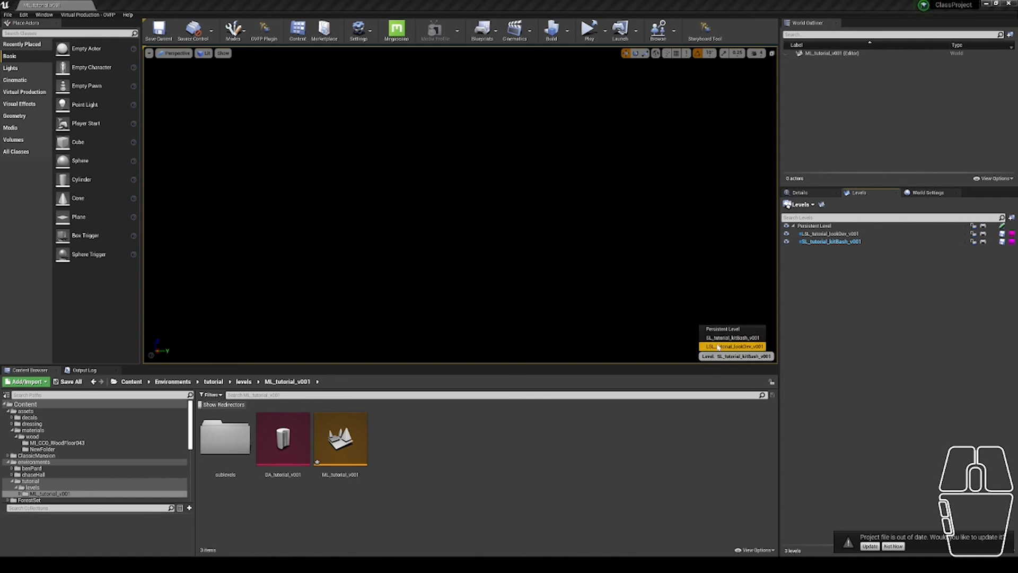
pyautogui.click(730, 337)
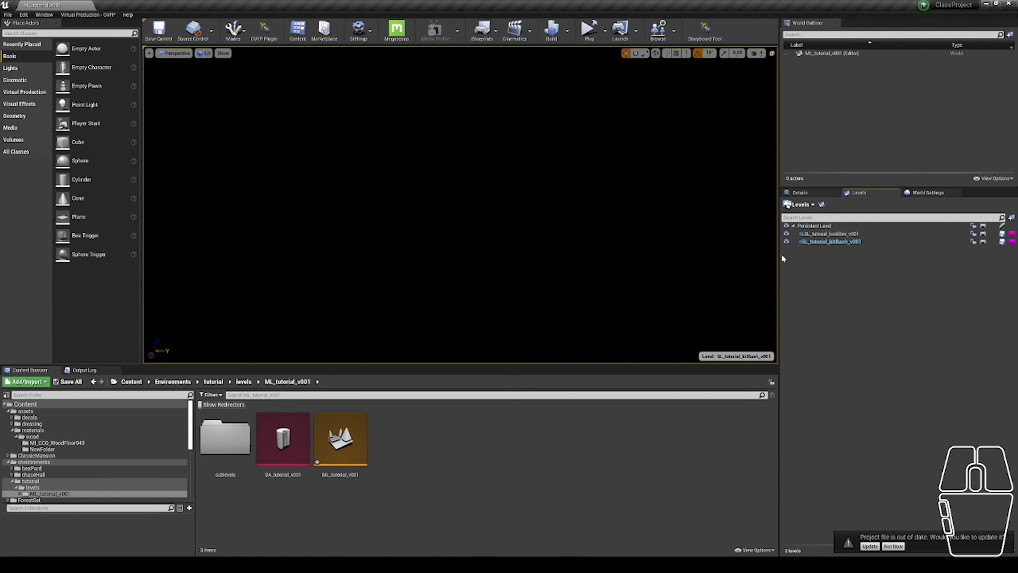
pyautogui.click(973, 226)
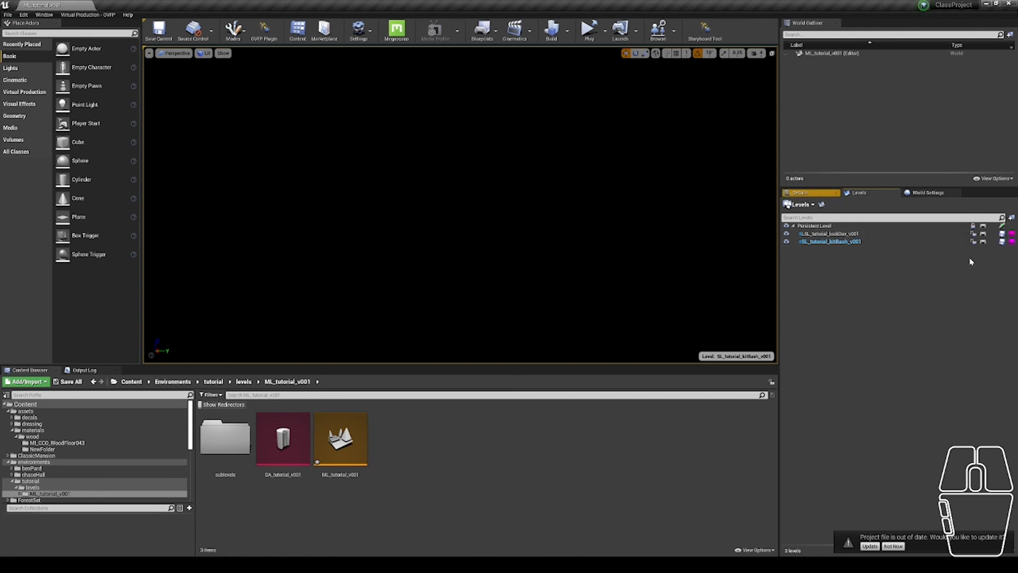